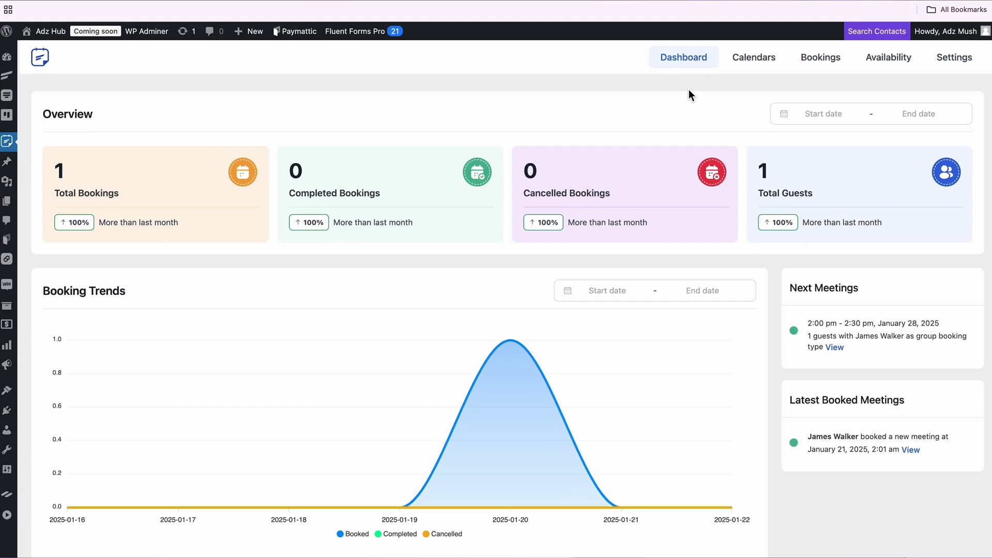
Step: Confirm FluentCRM shows System Enabled under Advanced Features & Addons, then view the calendars list
click(956, 61)
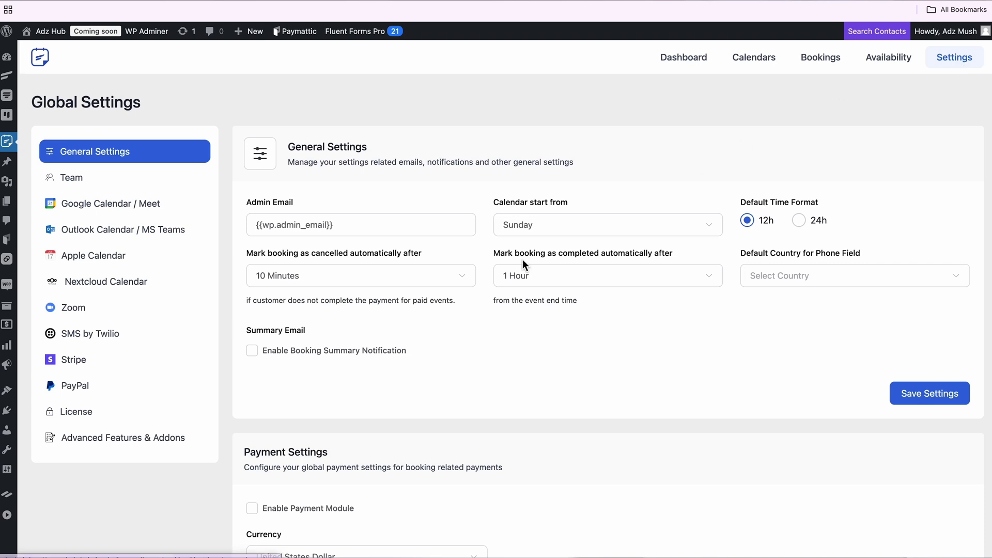
click(183, 444)
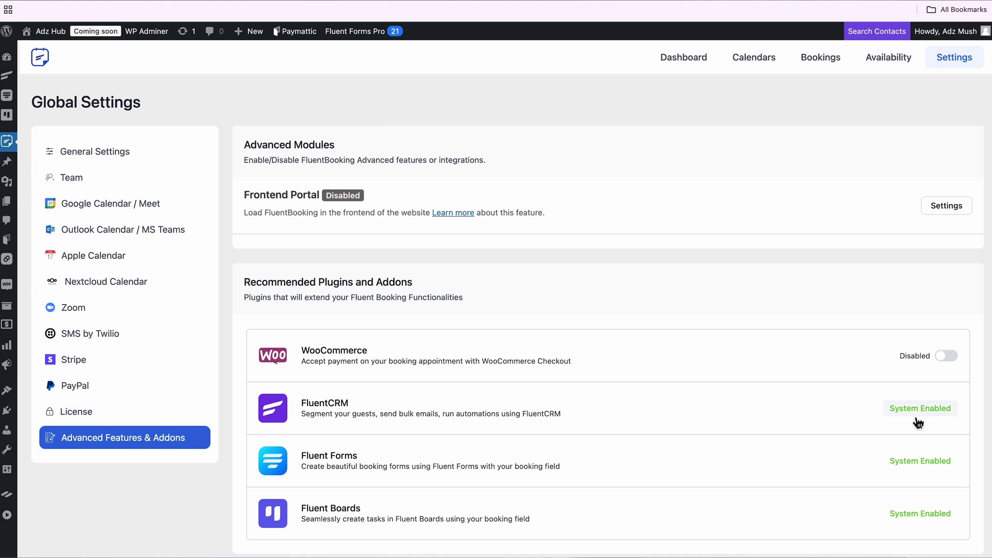
click(767, 70)
Step: Open the Integrations settings of the Lets Talk & Grow! event
scroll(764, 69, down, 5)
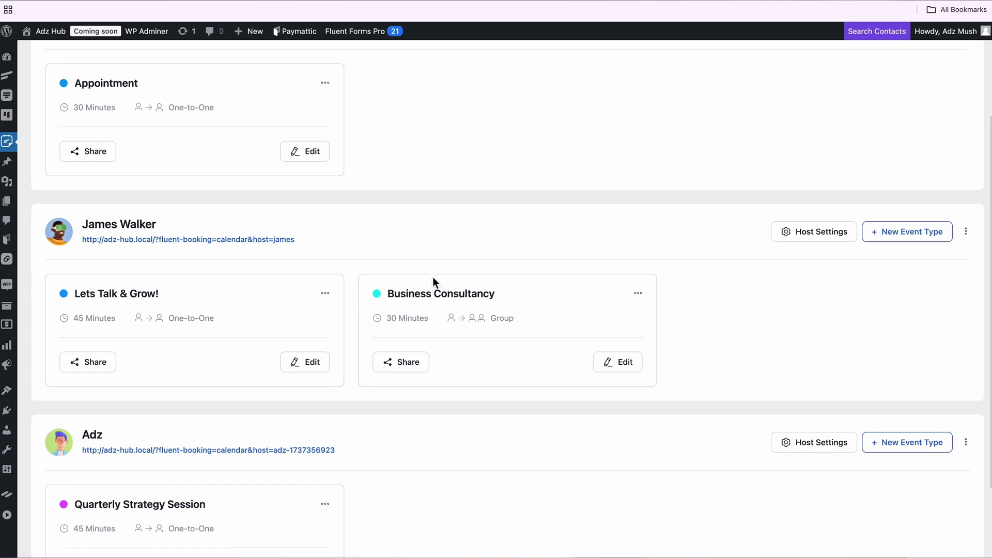
click(319, 362)
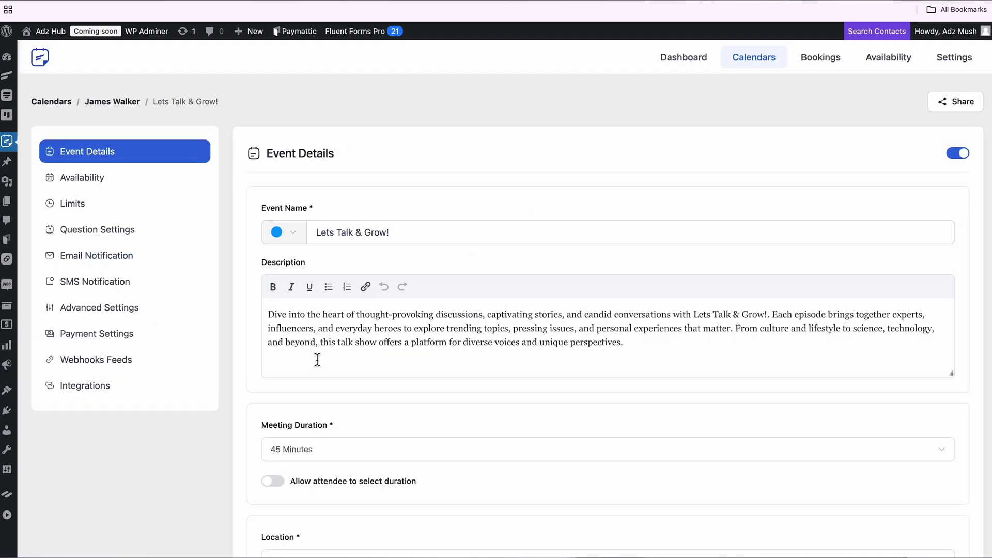
click(149, 396)
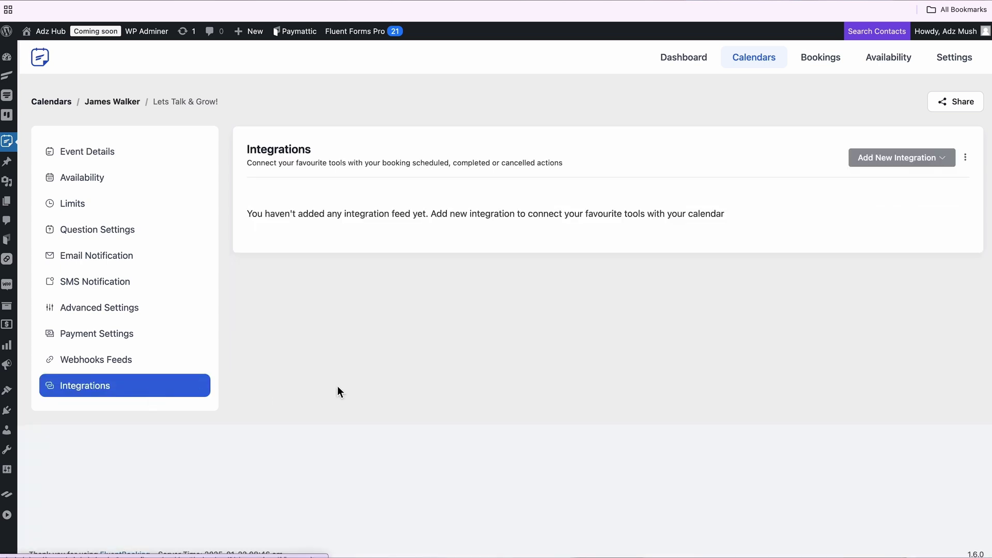
Step: Add a new FluentCRM Integration feed to the event and focus its Feed Name
click(955, 168)
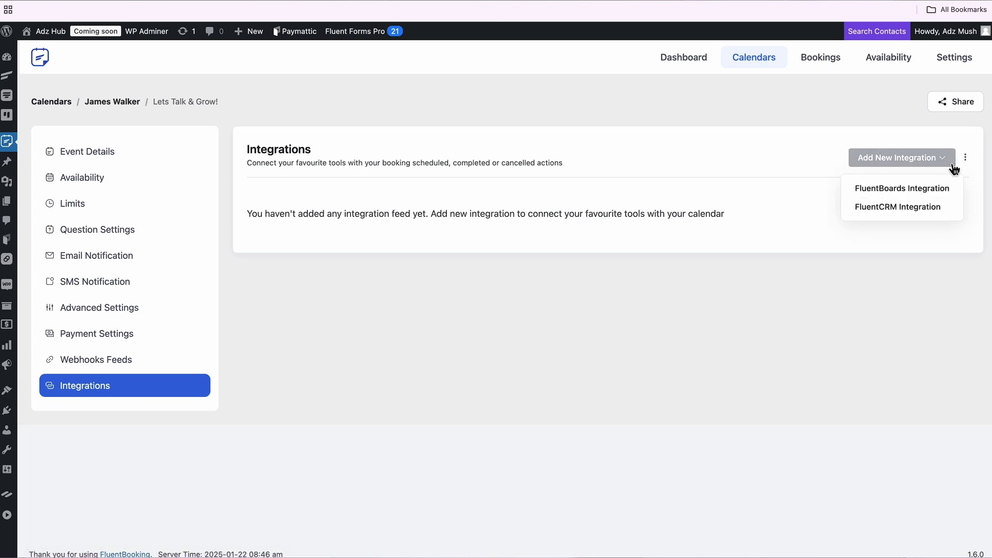
click(946, 209)
click(861, 230)
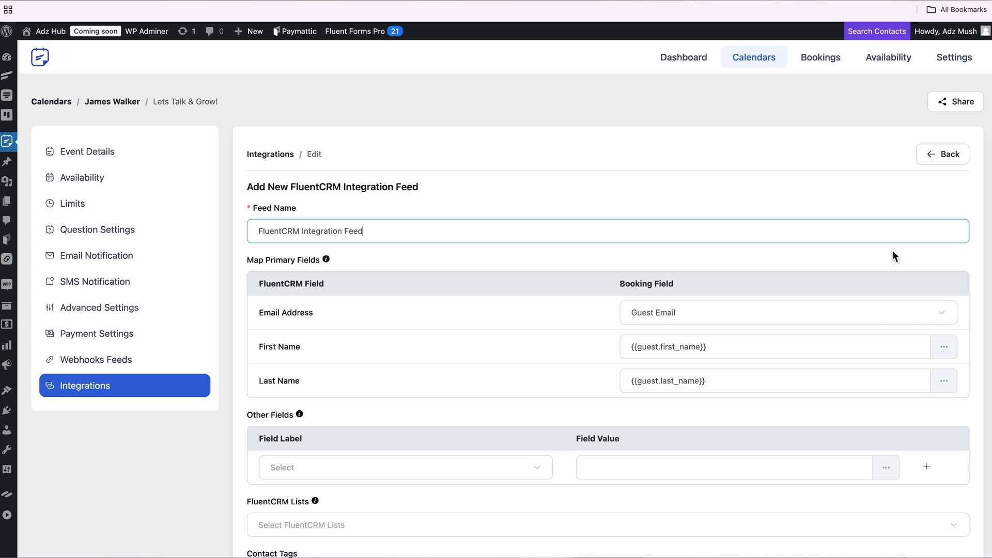
Step: Browse the booking and host data merge tags offered for the First Name field
click(945, 351)
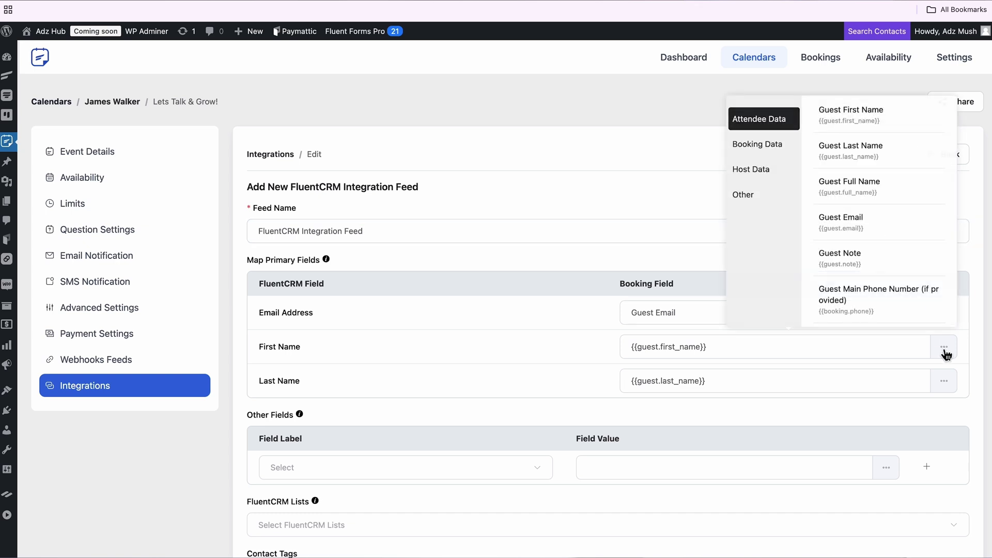
click(778, 155)
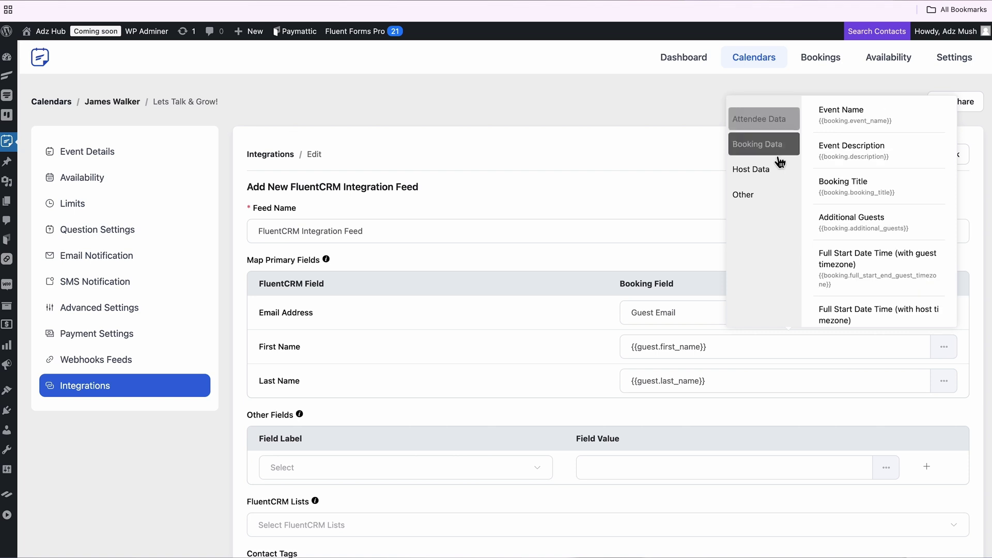
click(774, 170)
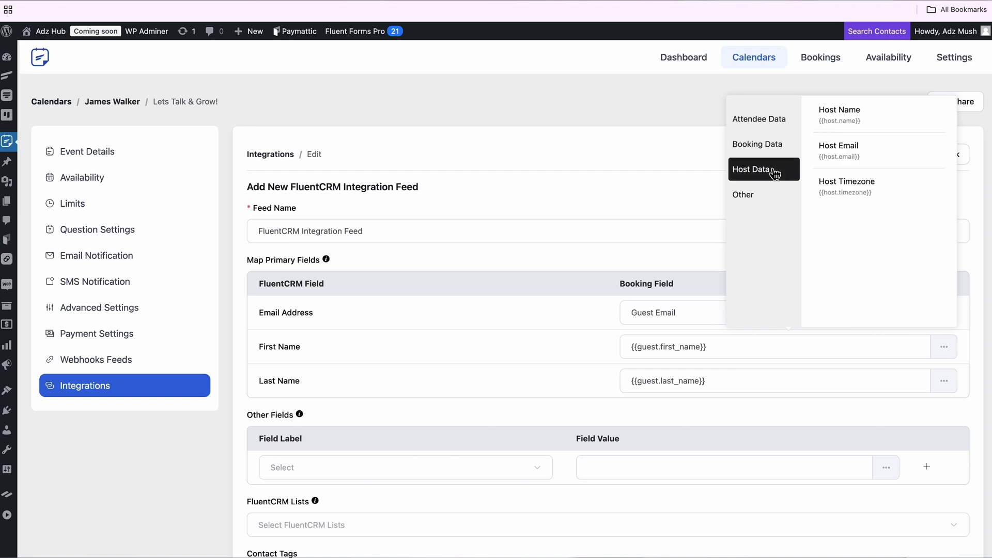
click(943, 357)
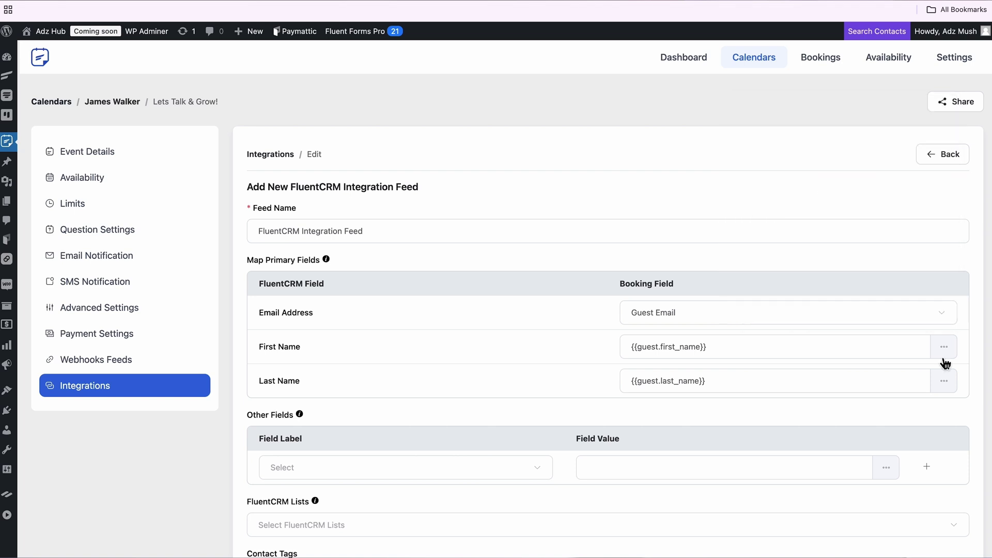
scroll(941, 362, down, 5)
Step: Add guests to the Appointment Clients list with First Appointment and VIP Client tags
click(810, 293)
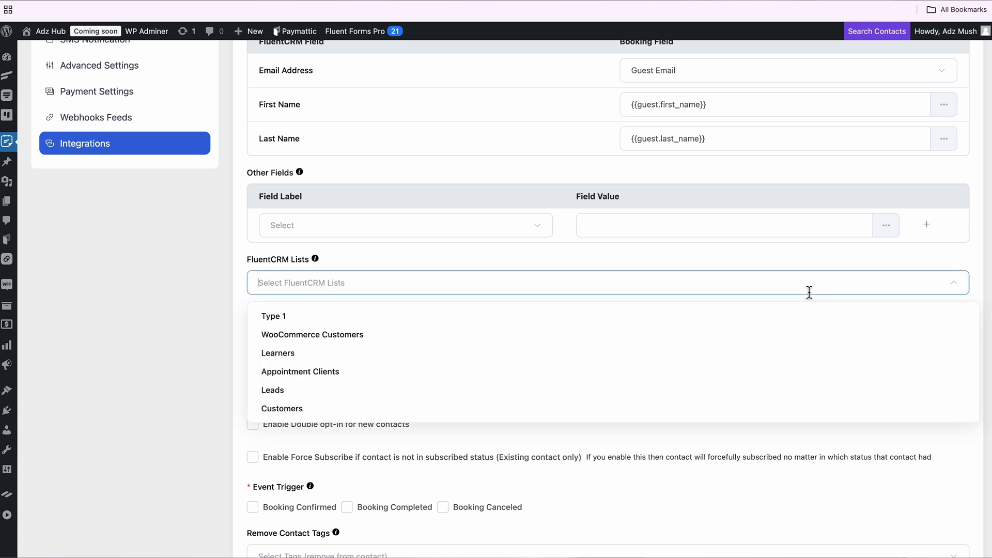
click(637, 374)
click(592, 337)
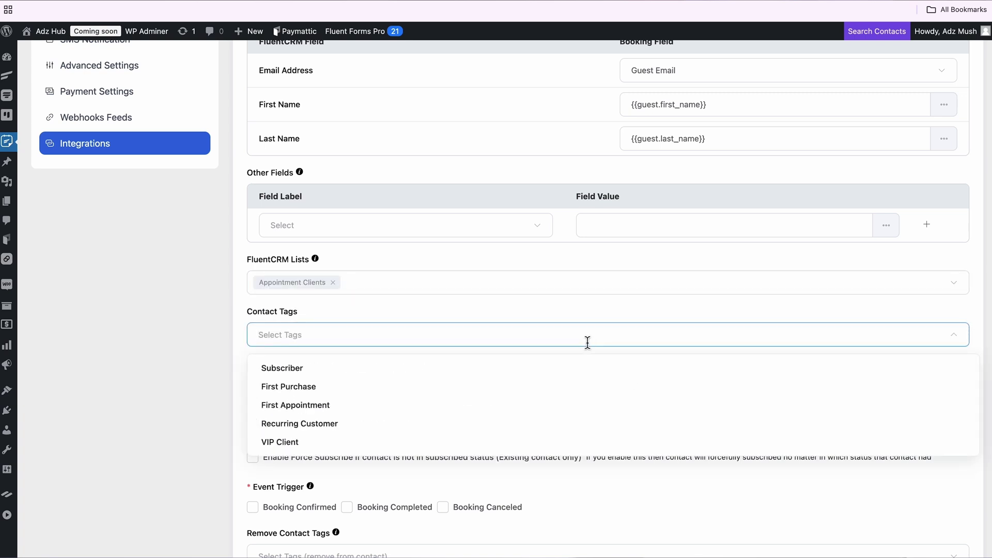
click(486, 406)
click(444, 442)
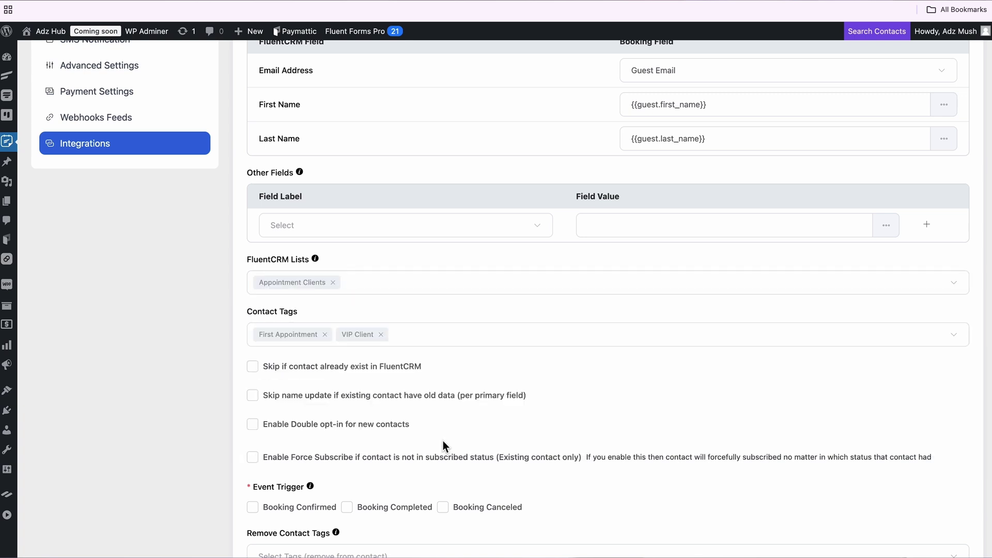
Step: Enable both skip options, also trigger on completed bookings, and save the feed
scroll(443, 441, down, 3)
click(253, 275)
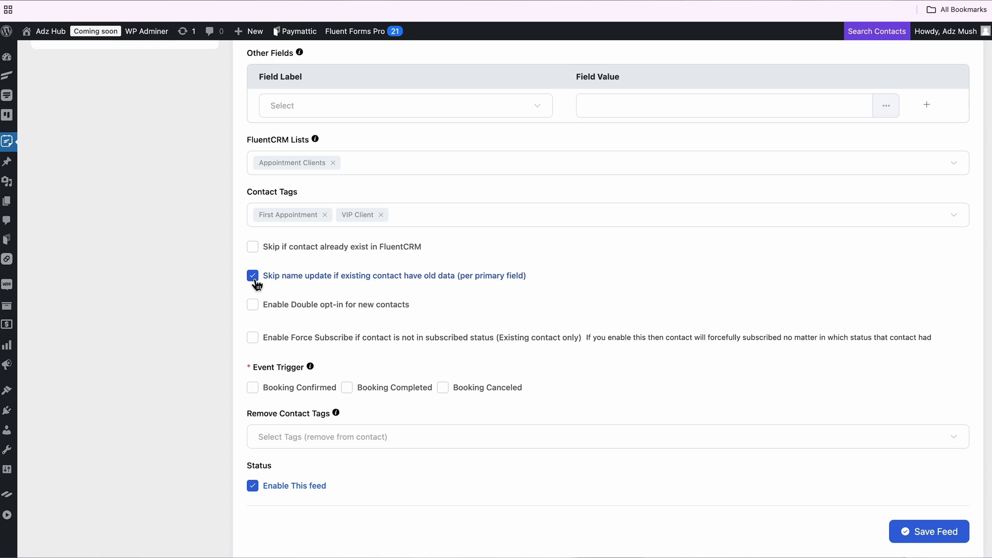
click(253, 251)
click(347, 388)
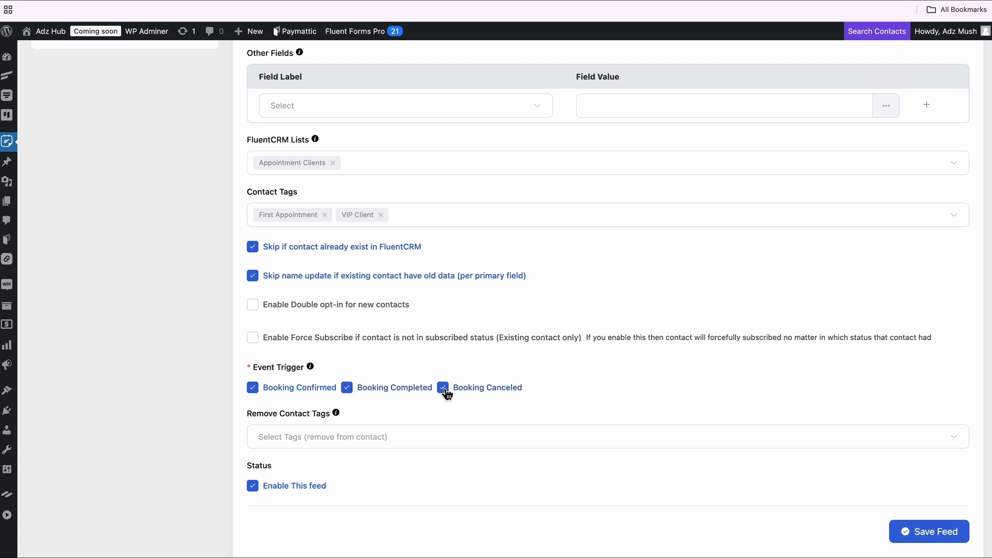
scroll(445, 390, down, 2)
click(926, 486)
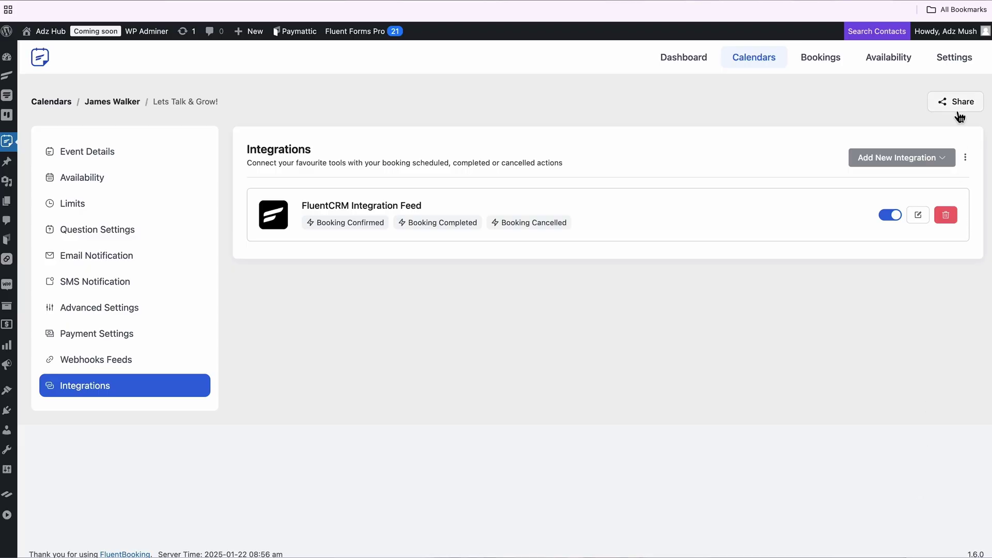
Step: Book a test Lets Talk & Grow! meeting for January 29 at 03:00 PM via its landing page
click(959, 106)
click(457, 137)
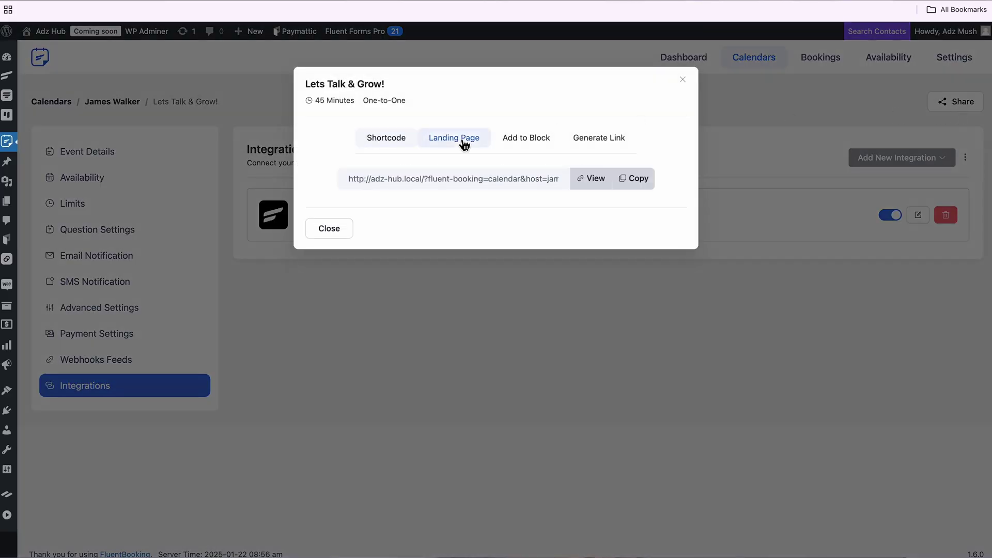
click(579, 181)
click(626, 335)
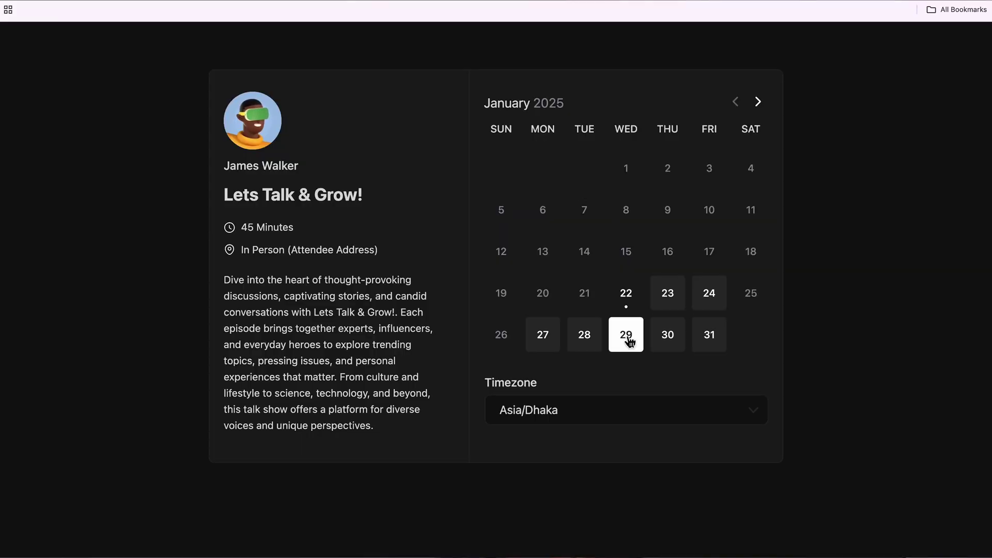
scroll(750, 362, down, 4)
click(765, 351)
click(808, 360)
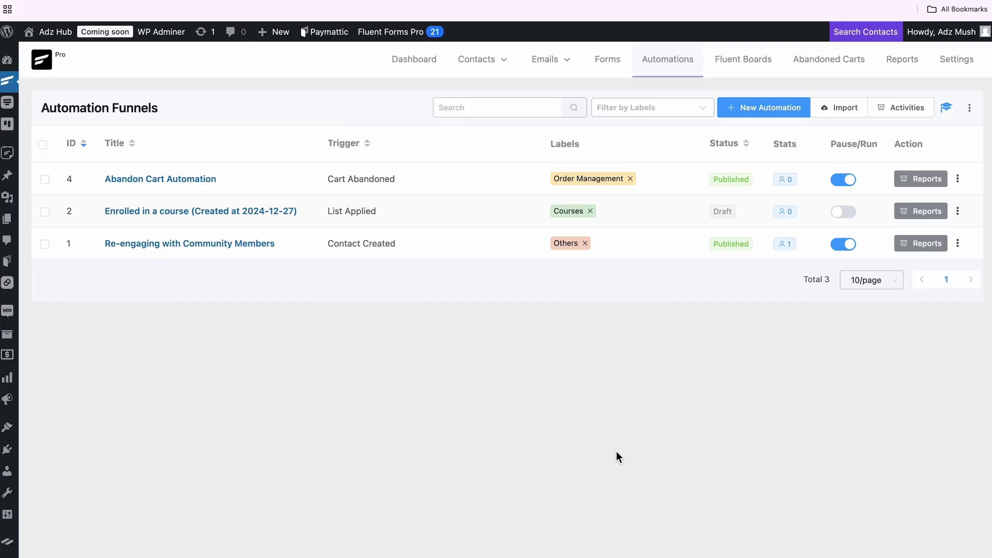
Step: Create a from-scratch automation with the Booking > New Booking trigger and select its name
click(770, 114)
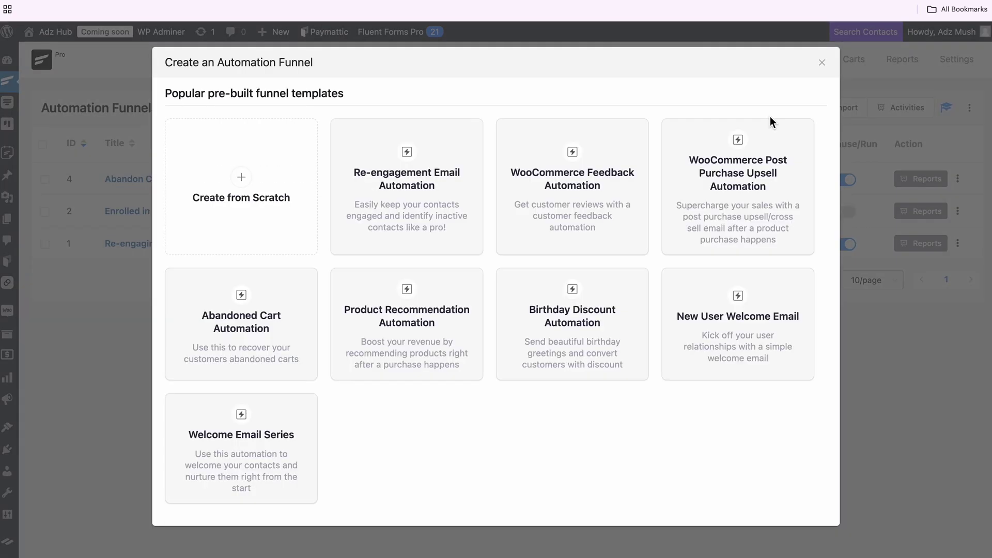
click(301, 222)
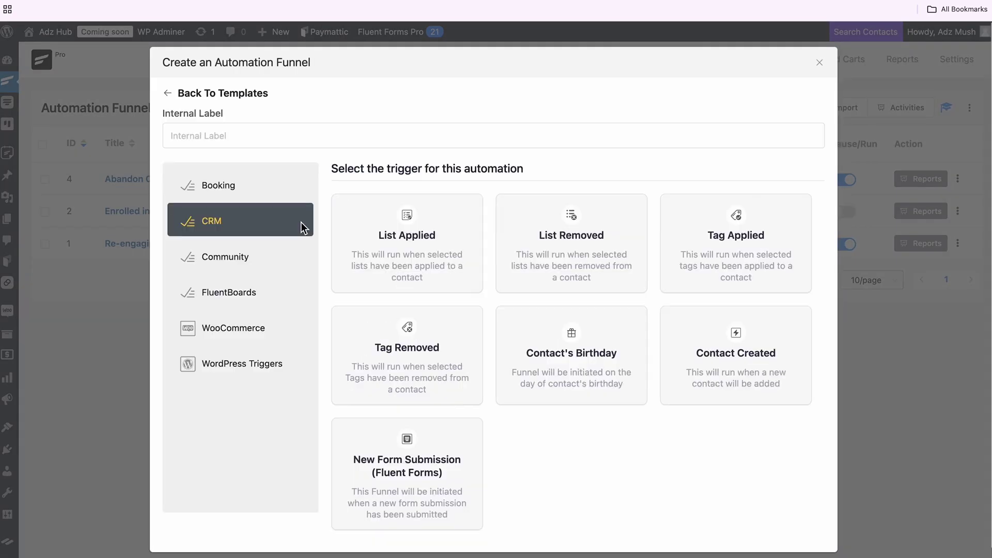
click(269, 197)
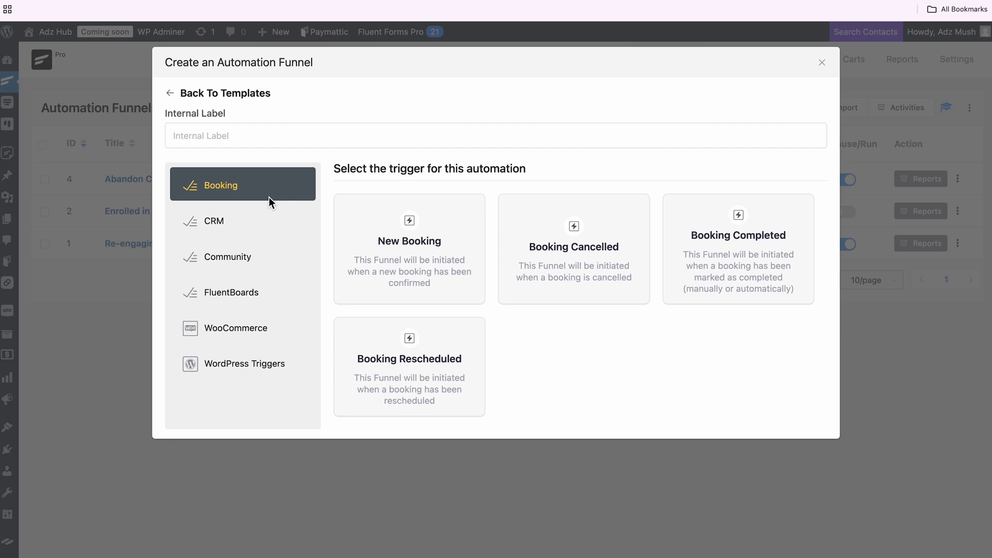
click(377, 248)
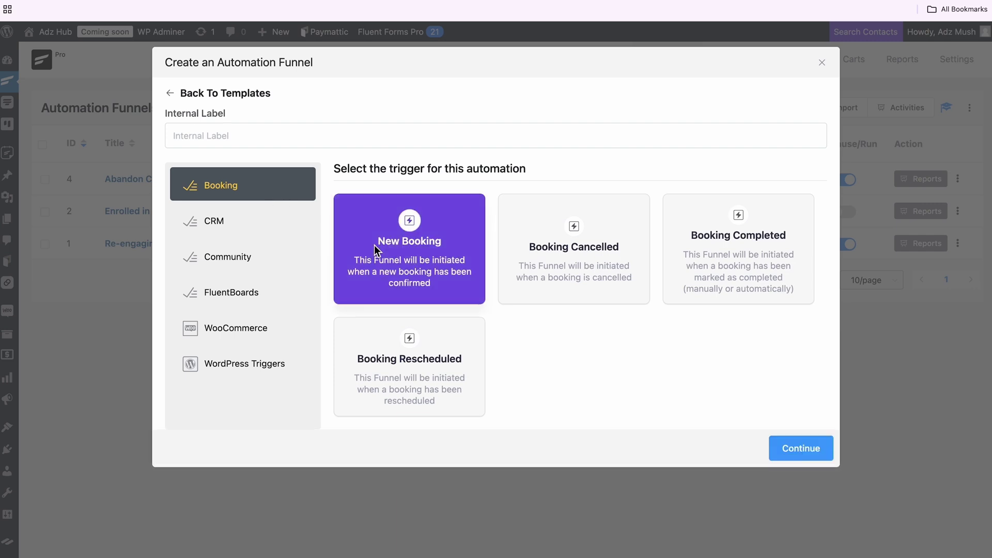
click(778, 440)
triple_click(710, 122)
Step: Name the automation 'Thank You Email' and paste in the internal description
text(Thank You Email)
click(780, 126)
text(Thank you email help foster positive relationships.)
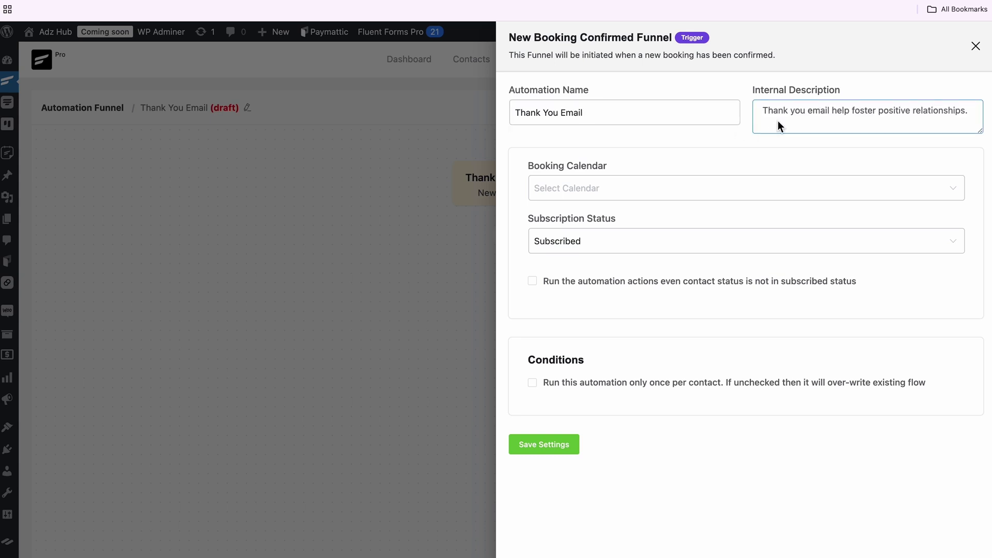
Step: Limit the trigger to Lets Talk & Grow!, run for unsubscribed contacts and only once, and save
click(759, 192)
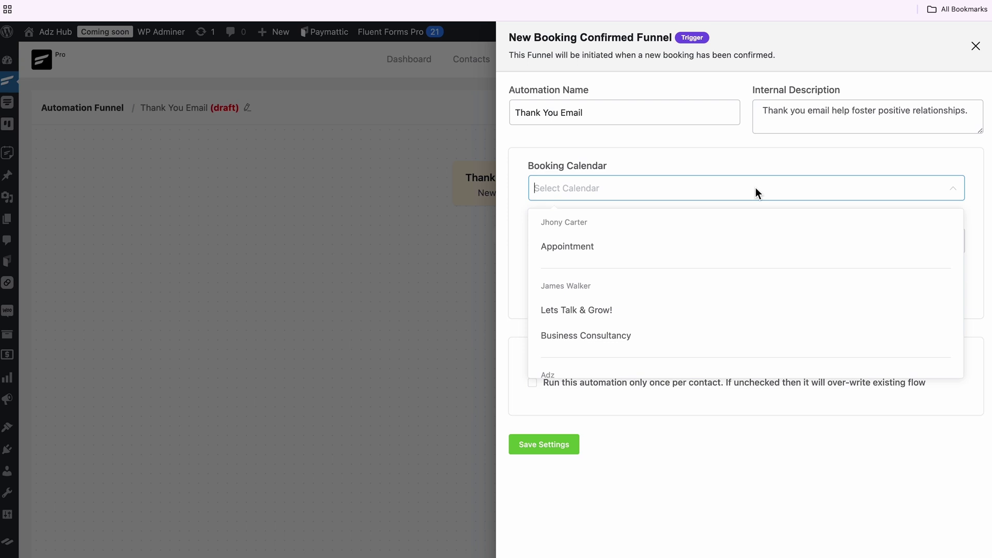
click(724, 318)
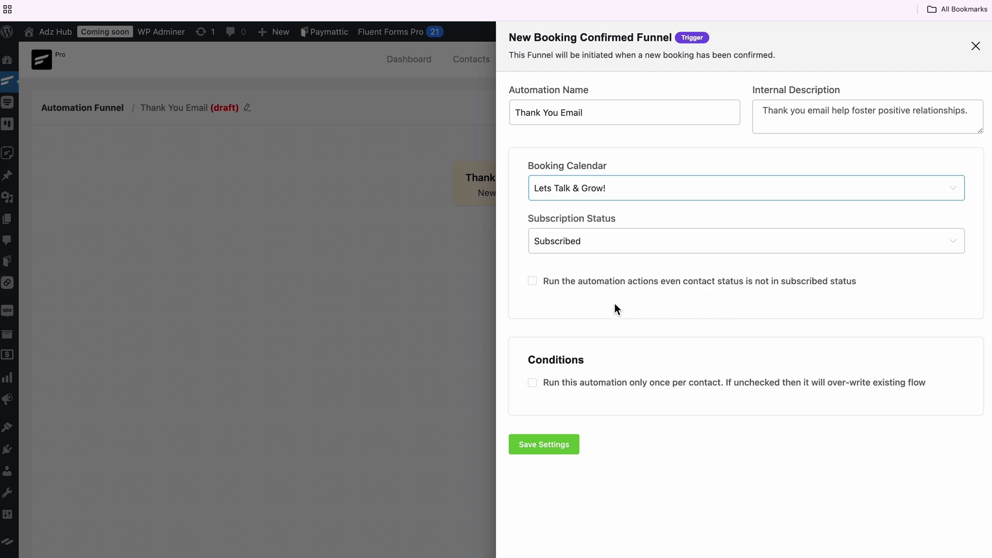
click(535, 283)
click(533, 408)
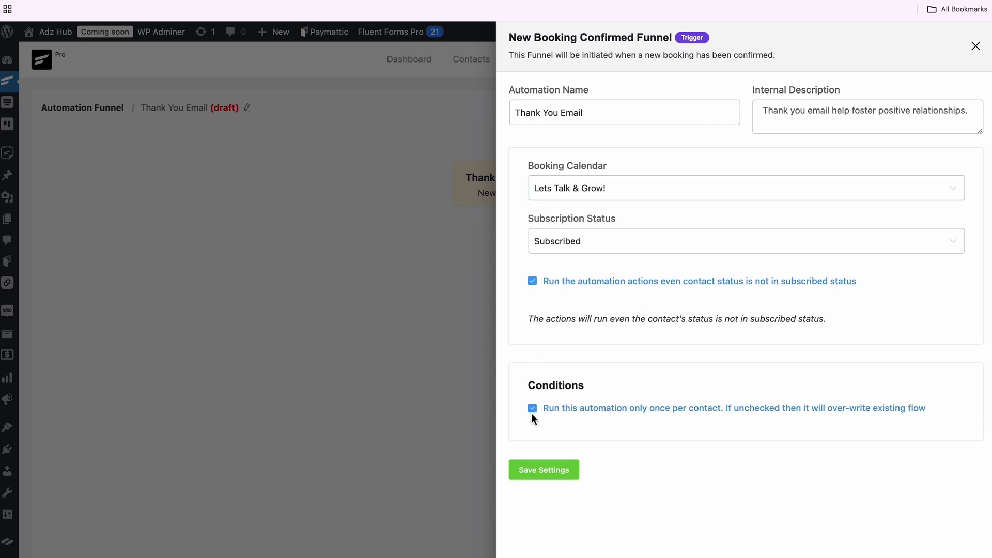
click(538, 470)
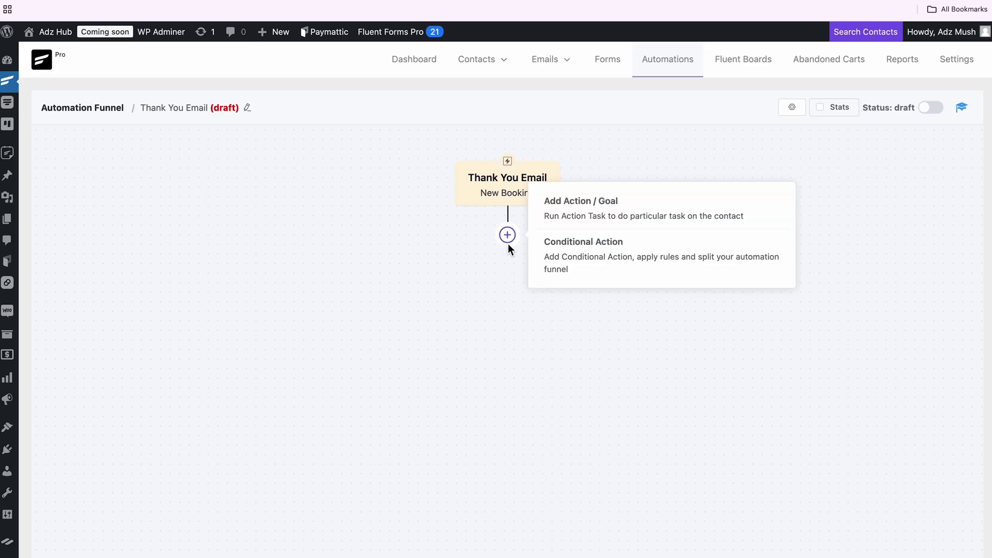
click(507, 243)
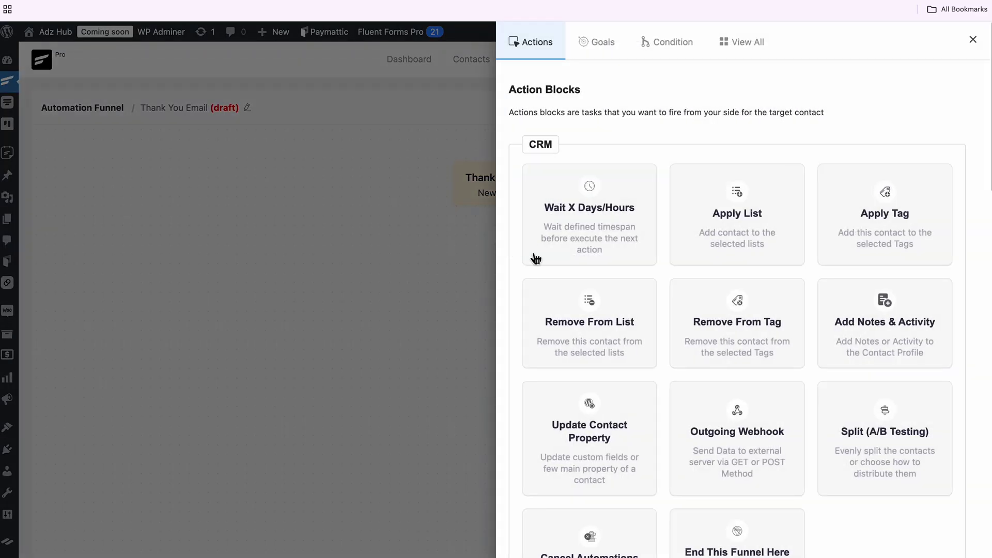
scroll(872, 335, down, 10)
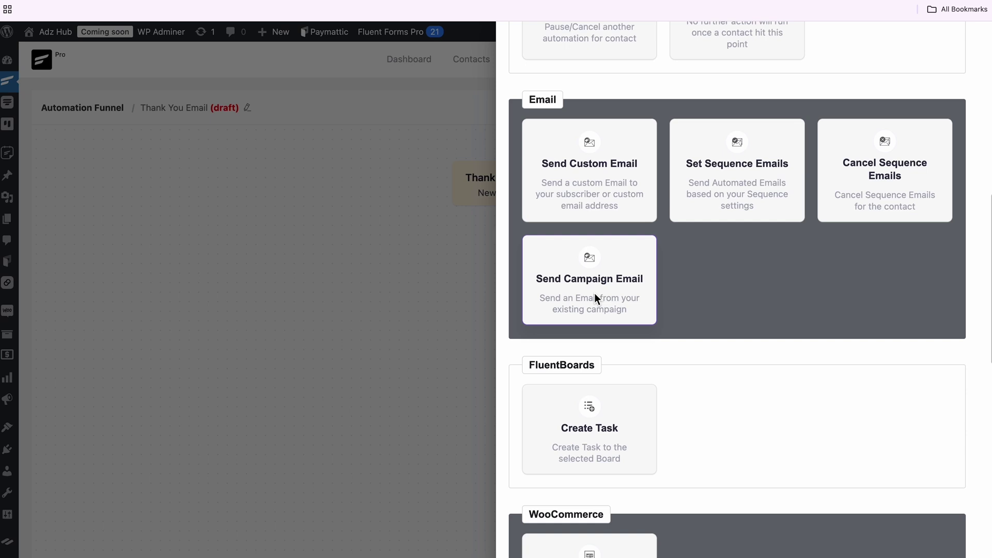
Step: Add a Send Custom Email step labelled Thank You Email with subject 'Thank you for joining us'
click(616, 201)
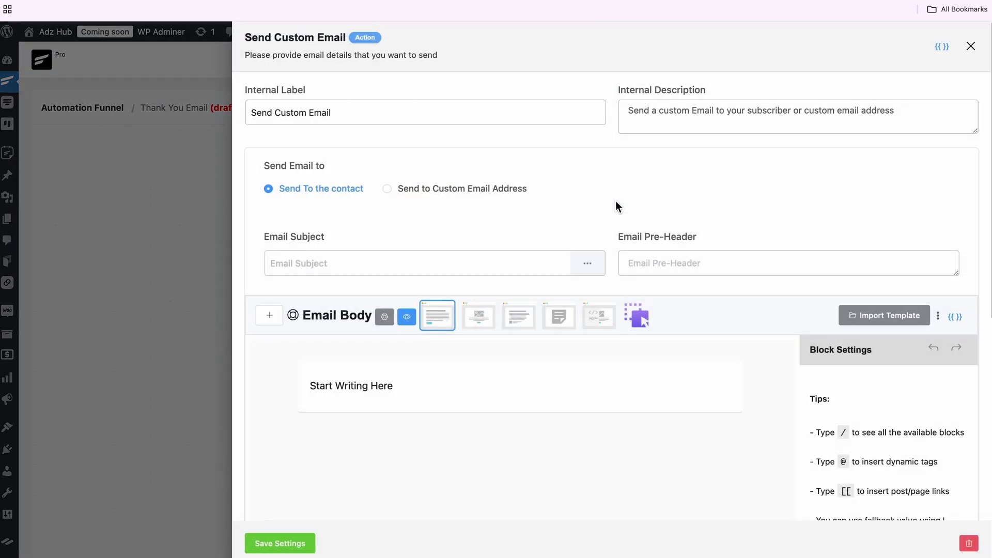
triple_click(514, 116)
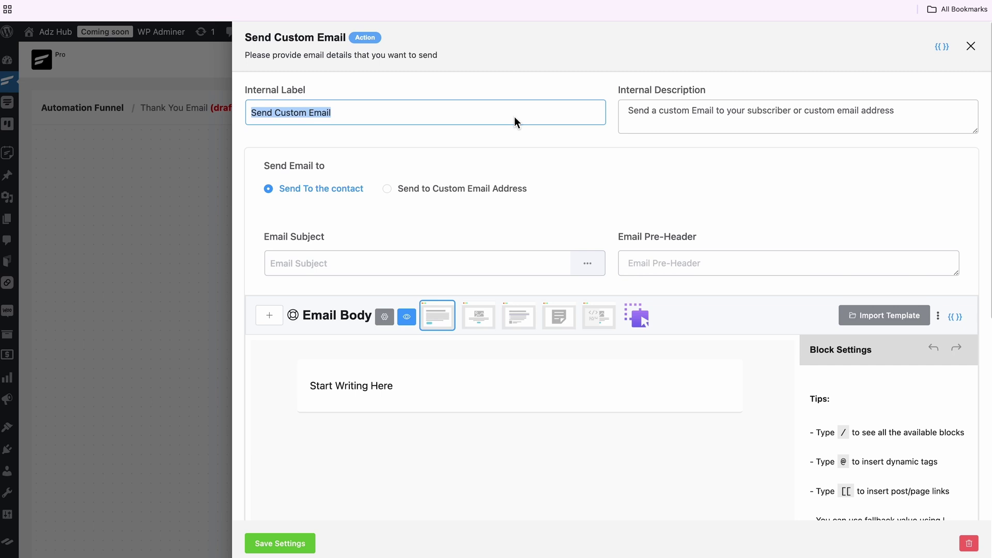
text(Thank You Email)
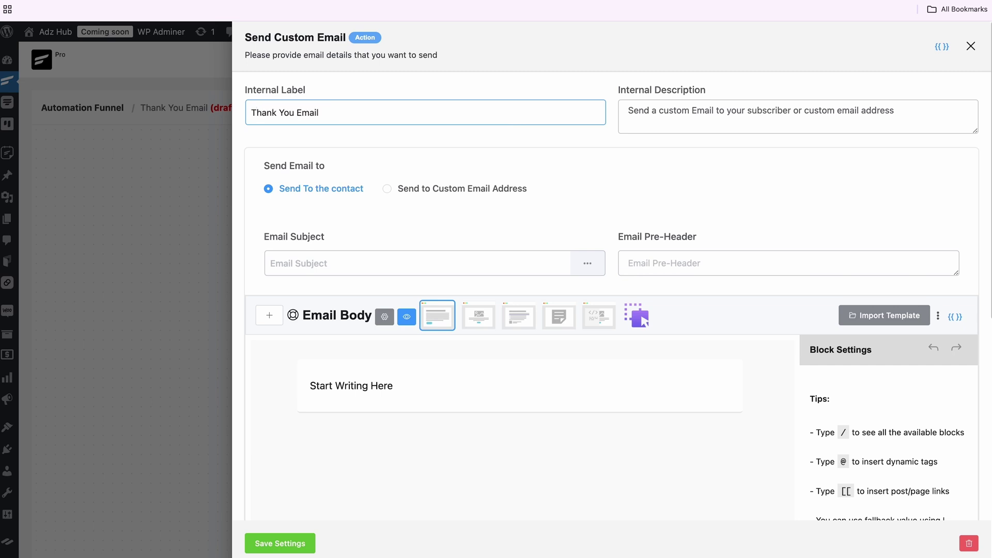
click(502, 269)
text(Thank you for joining us)
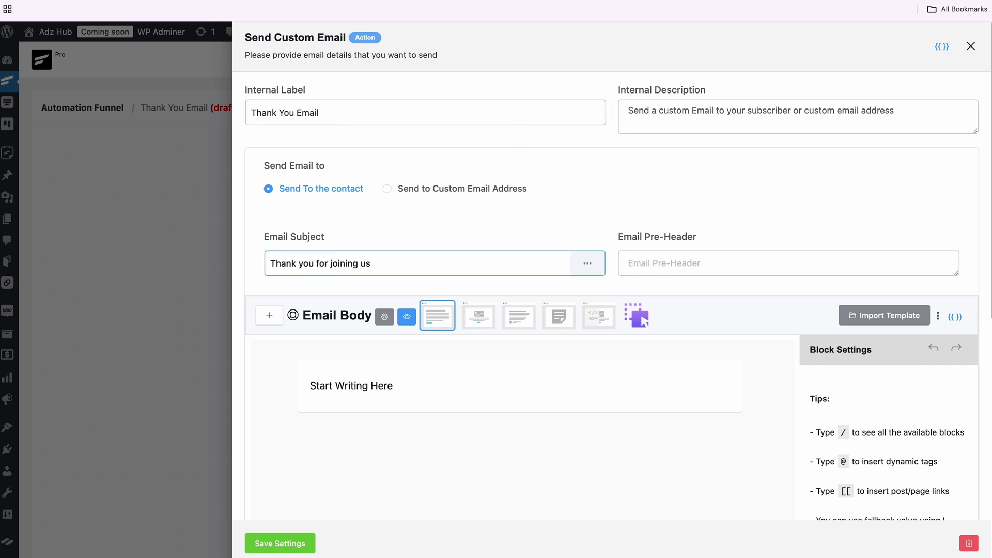
Step: Import a saved thank-you template as the email body and save the step
scroll(619, 293, down, 3)
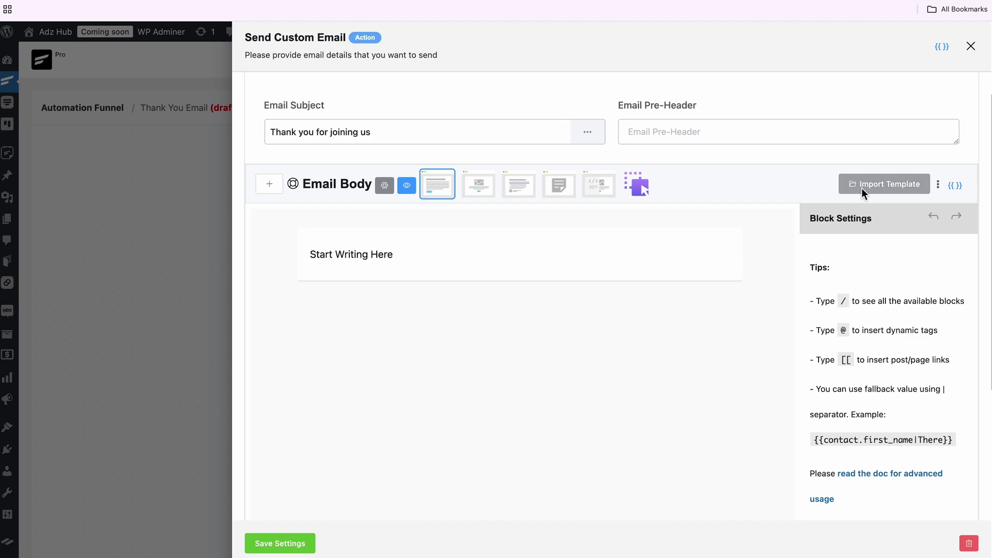
click(864, 186)
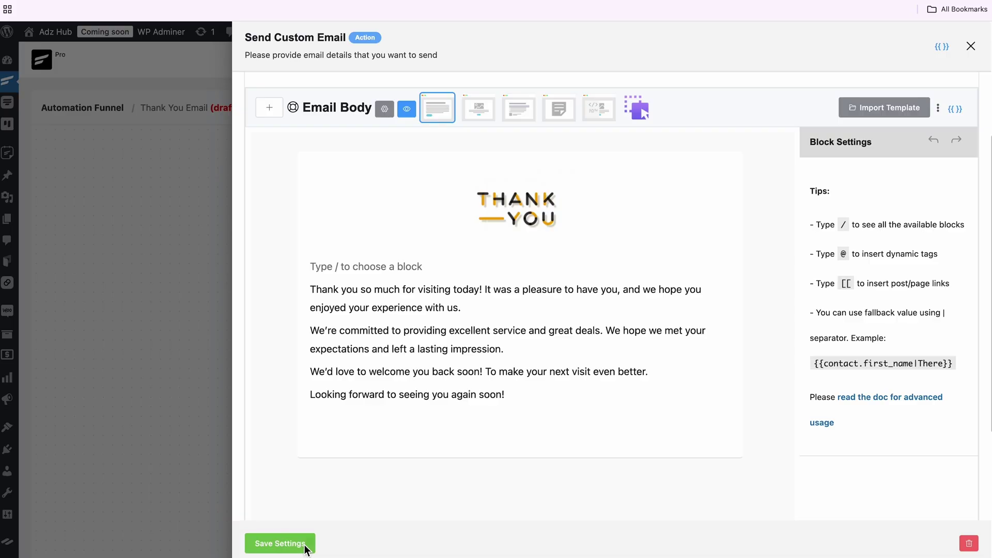
click(299, 542)
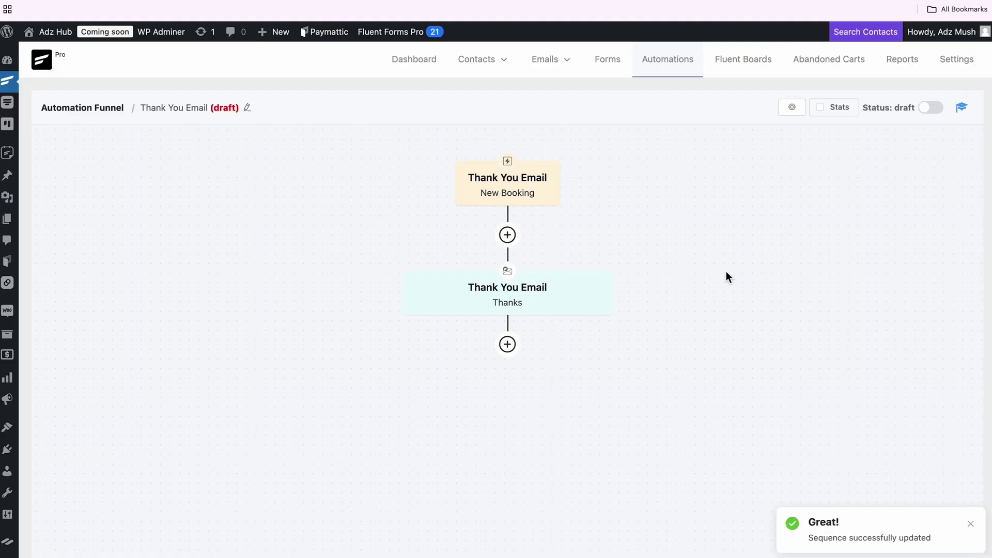
Step: Switch the Thank You Email funnel's Status to published
click(930, 108)
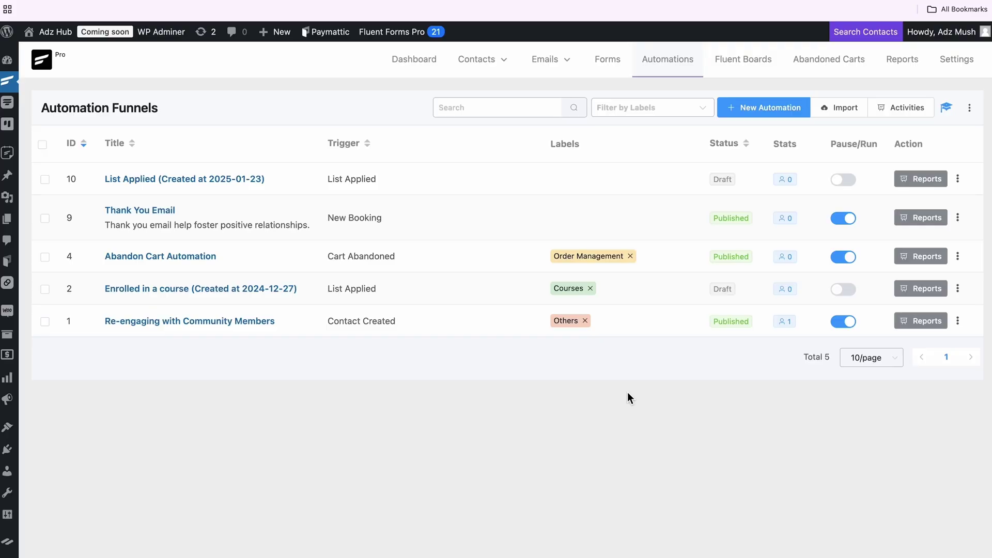
Step: Create a from-scratch automation triggered by List Applied for the Appointment Clients list
click(769, 110)
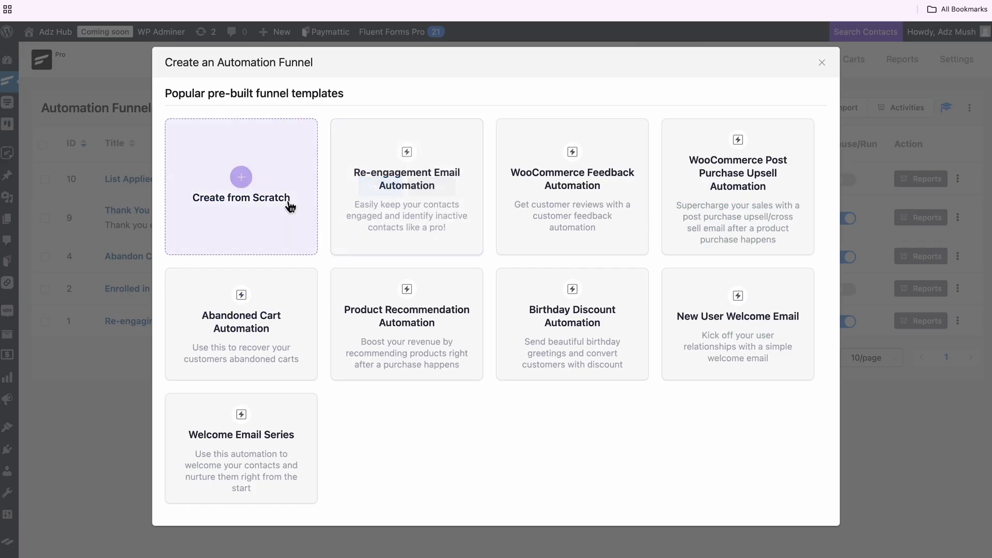
click(288, 263)
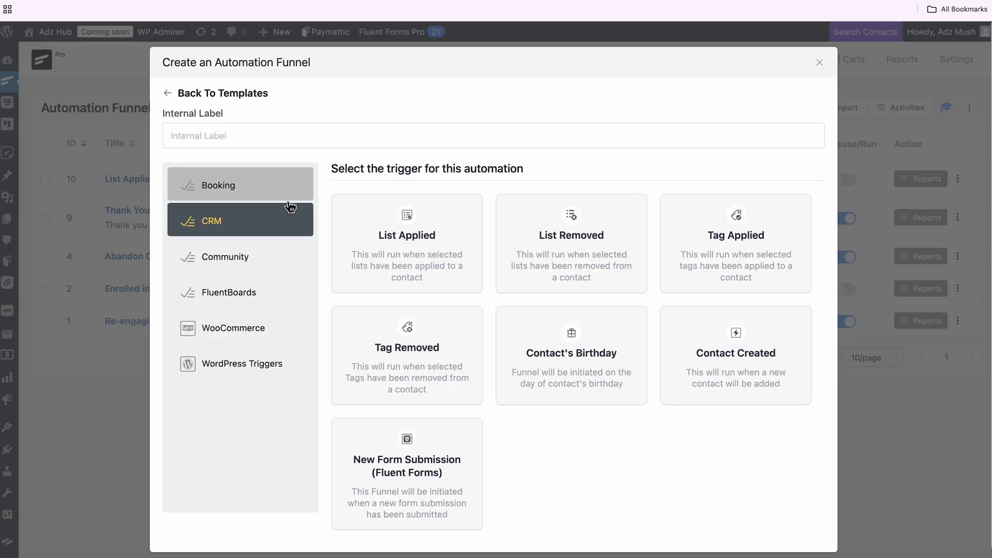
click(412, 255)
click(786, 523)
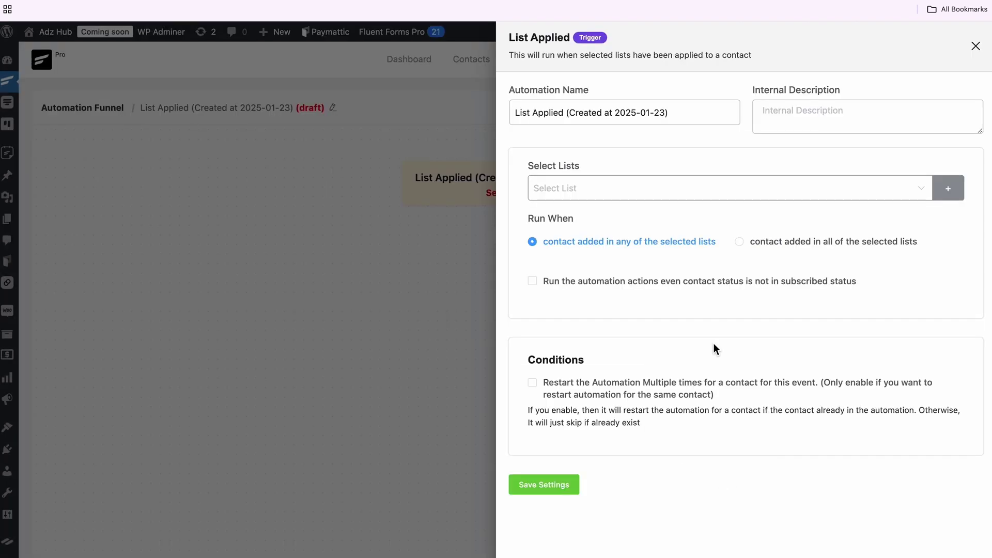
click(652, 196)
click(649, 220)
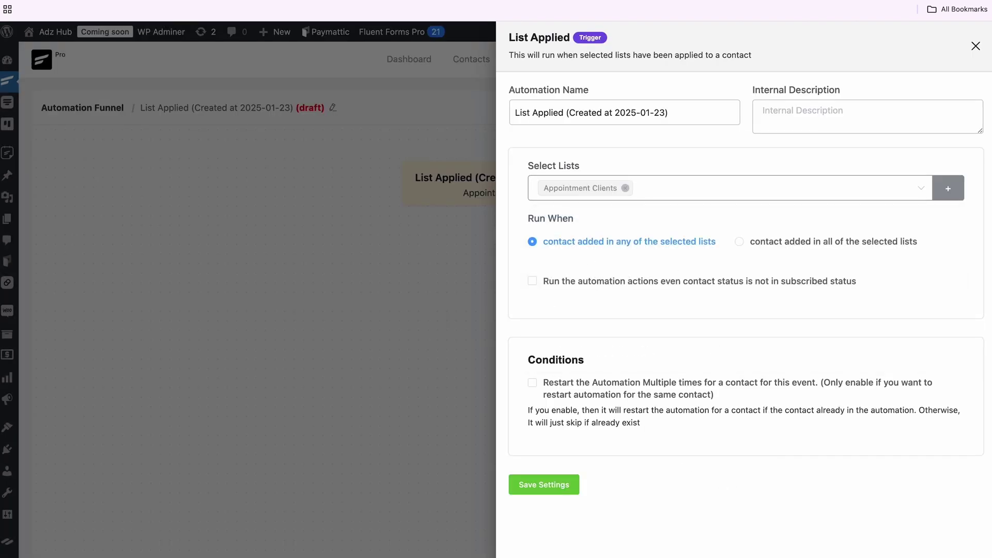
click(574, 485)
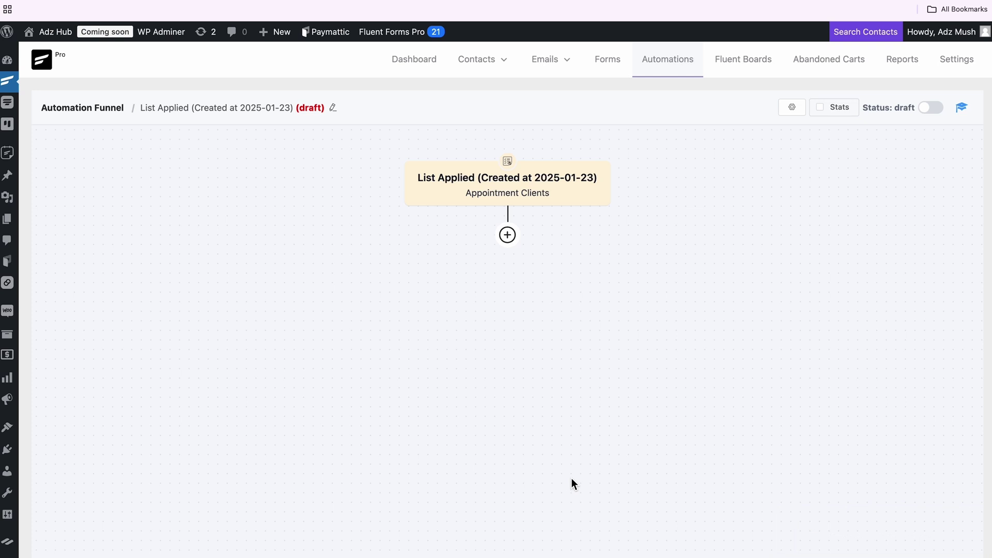
Step: Add a Set Sequence Emails action using Lead Nurturing Email Sequence, then publish the funnel
click(507, 235)
scroll(507, 243, down, 8)
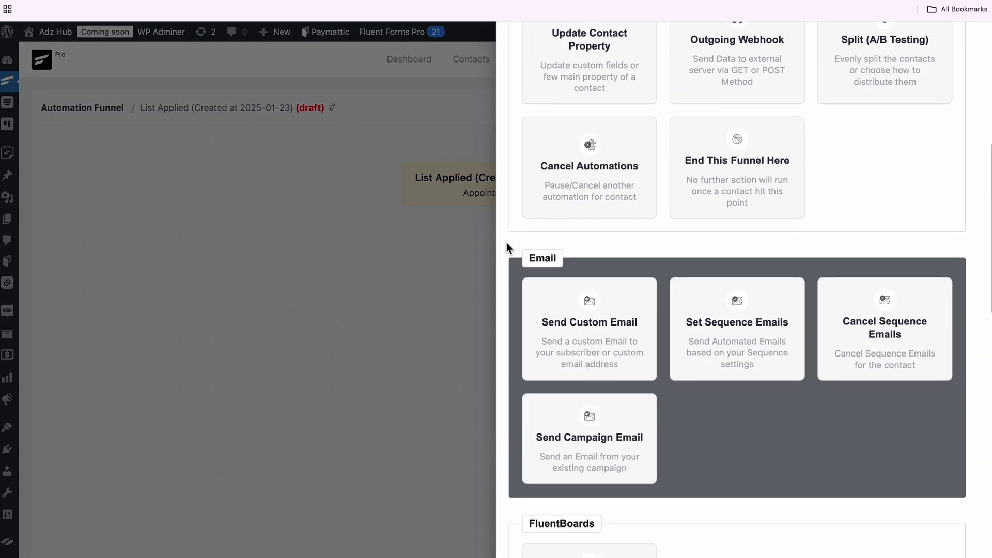
click(666, 247)
click(678, 200)
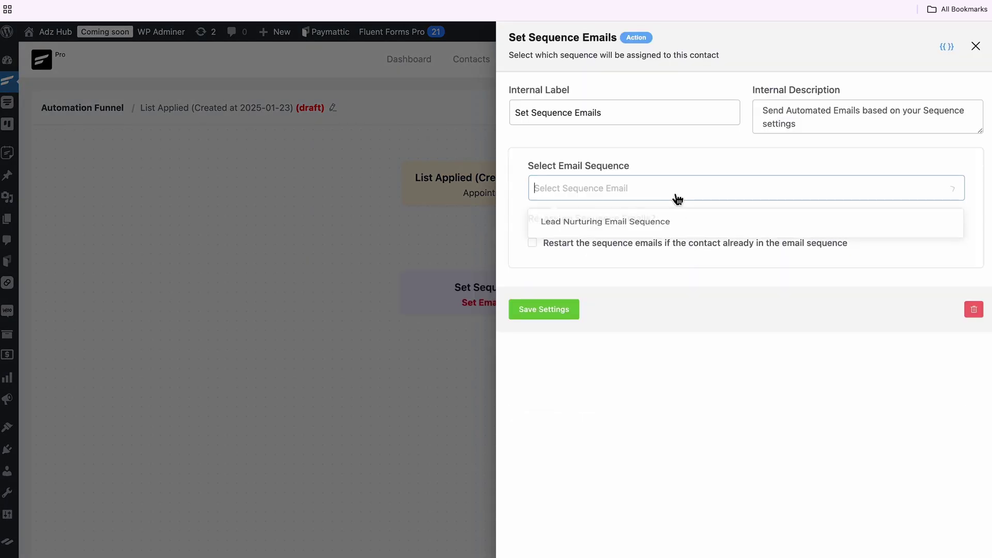
click(672, 225)
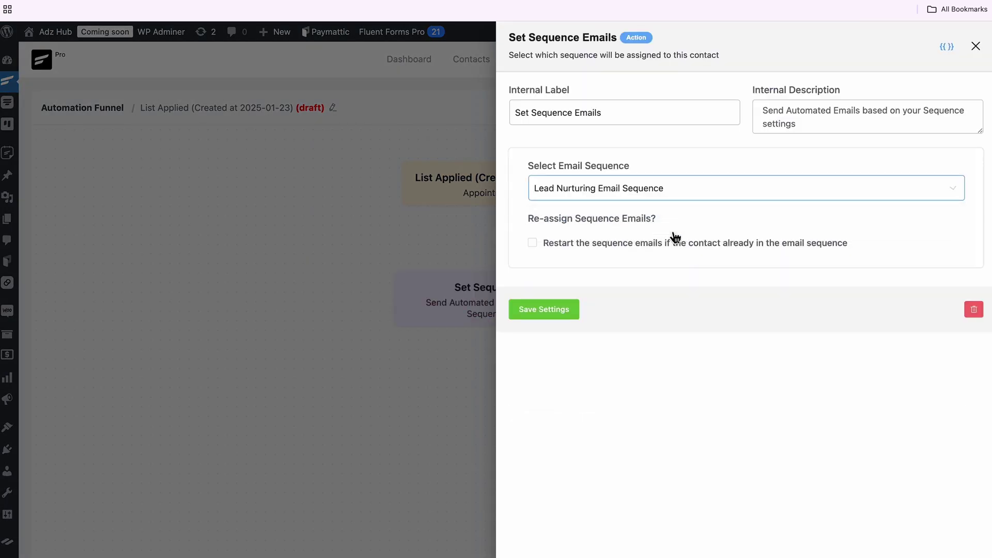
click(572, 316)
click(934, 108)
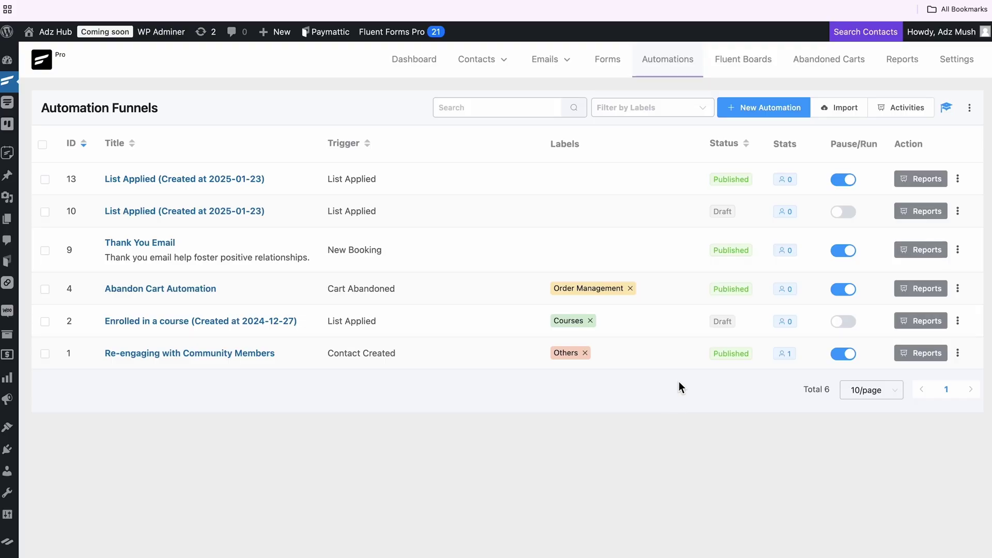
Step: Create a new automation from scratch triggered by Booking Completed
click(760, 107)
click(241, 177)
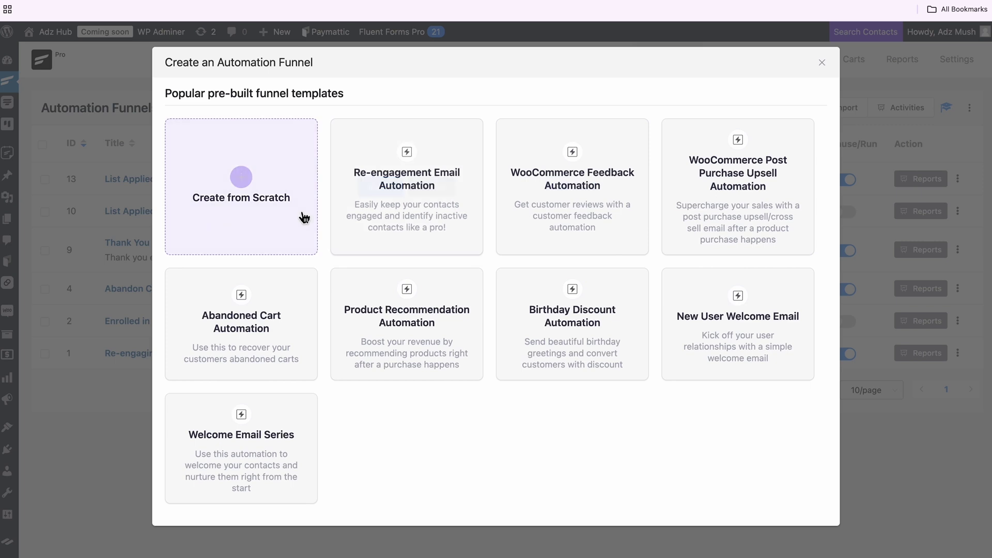
click(296, 193)
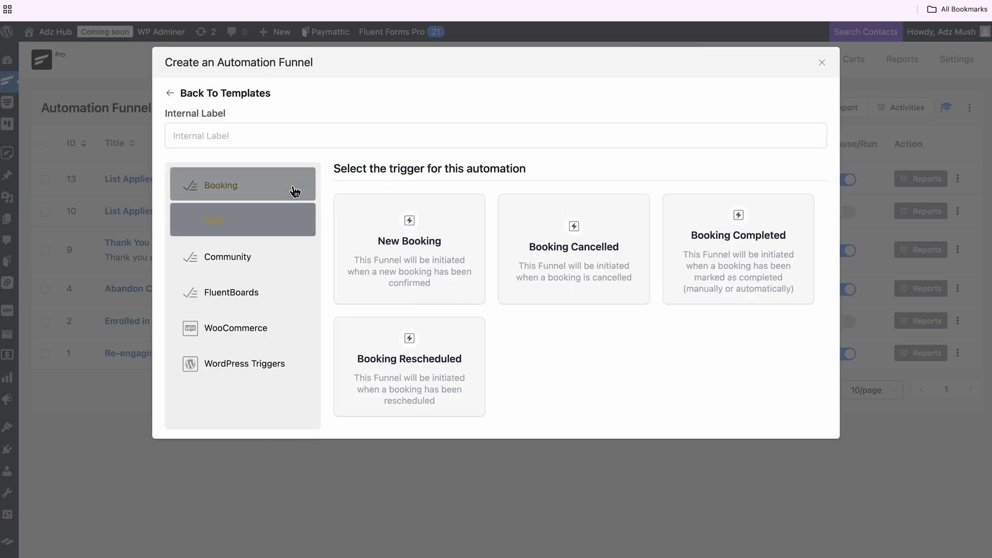
click(723, 284)
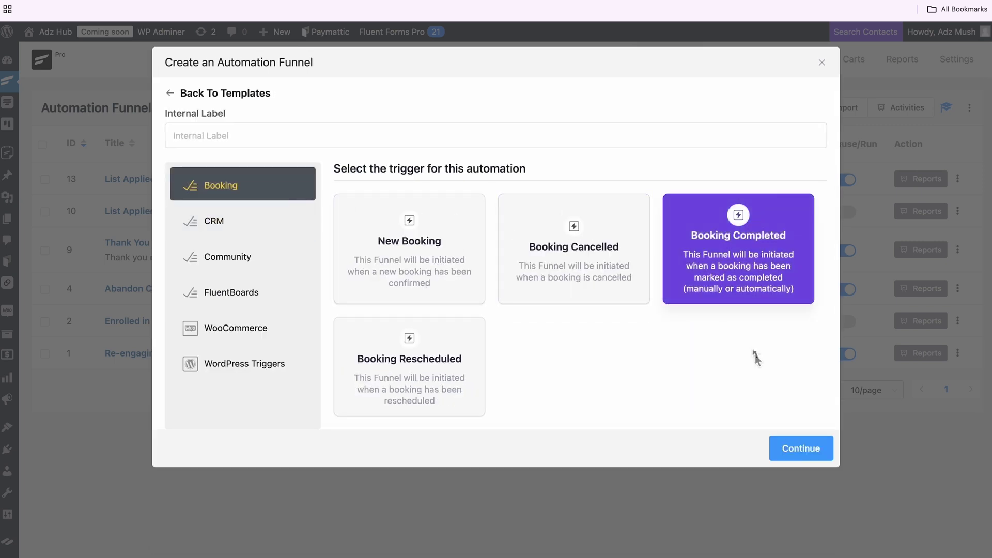
click(792, 450)
Step: Limit the Booking Completed trigger to the Appointment calendar and add an action after it
click(682, 194)
click(669, 255)
click(579, 448)
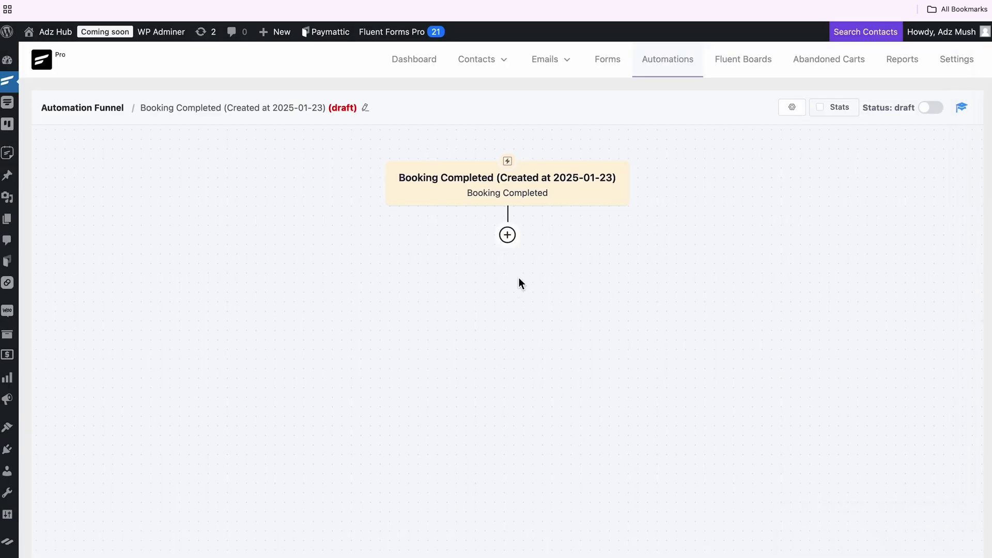
click(509, 241)
scroll(510, 243, down, 4)
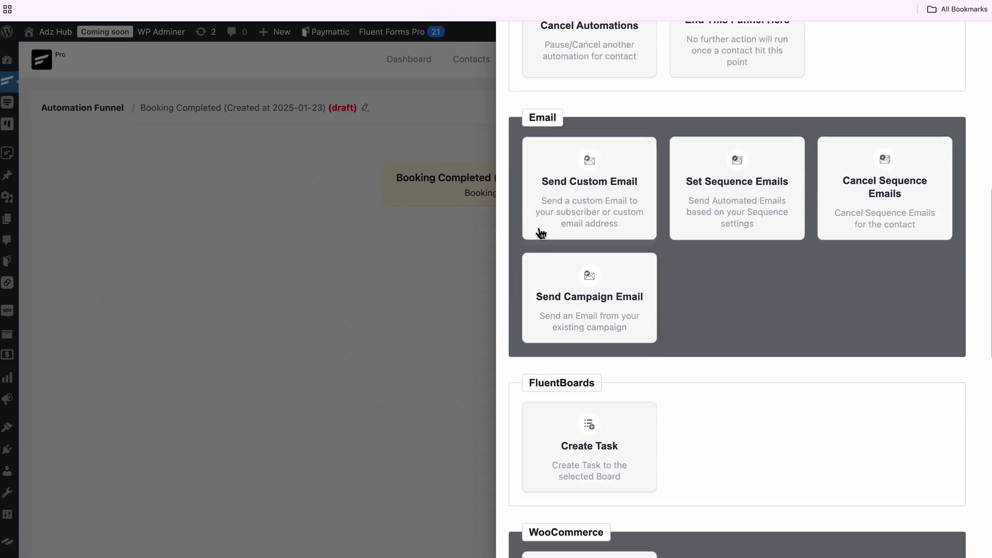
Step: Add a custom email from the Feedback Template (subject 'Your precious feedback'), save, and set the funnel to published
click(538, 230)
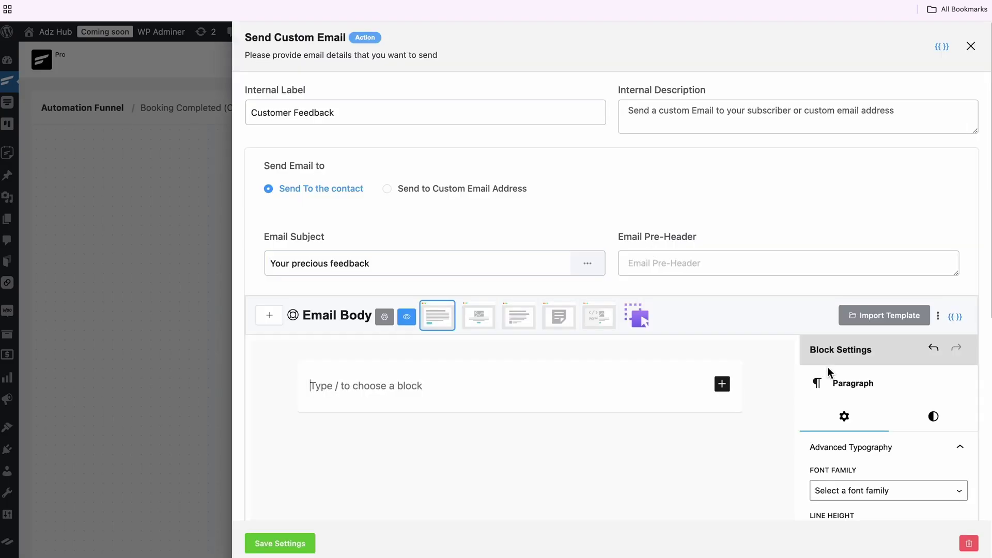
click(858, 317)
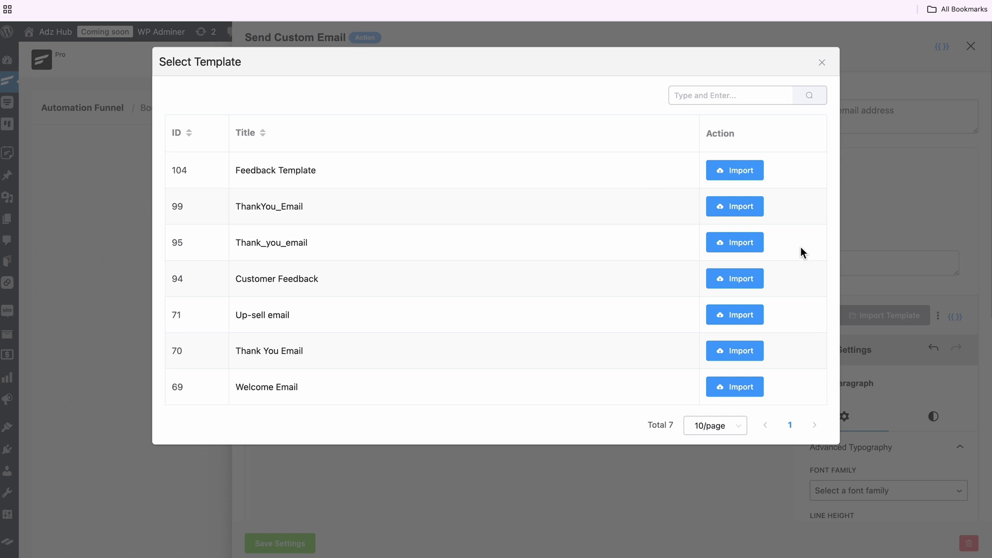
click(743, 176)
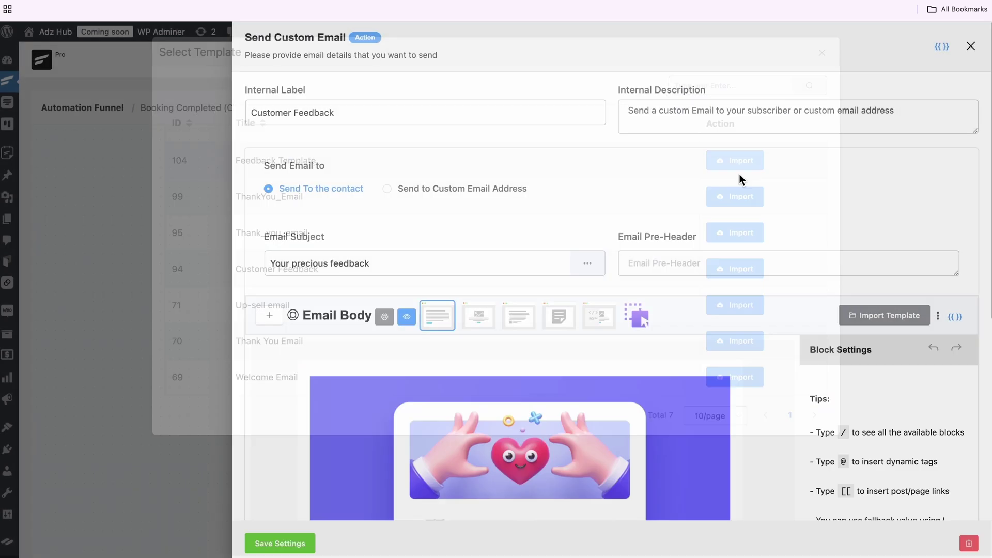
scroll(740, 179, down, 7)
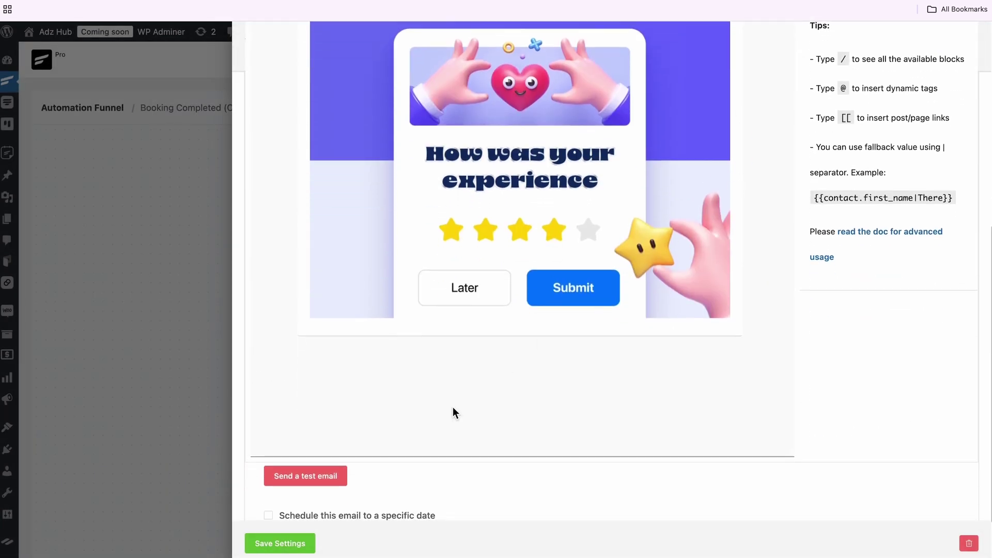
click(306, 550)
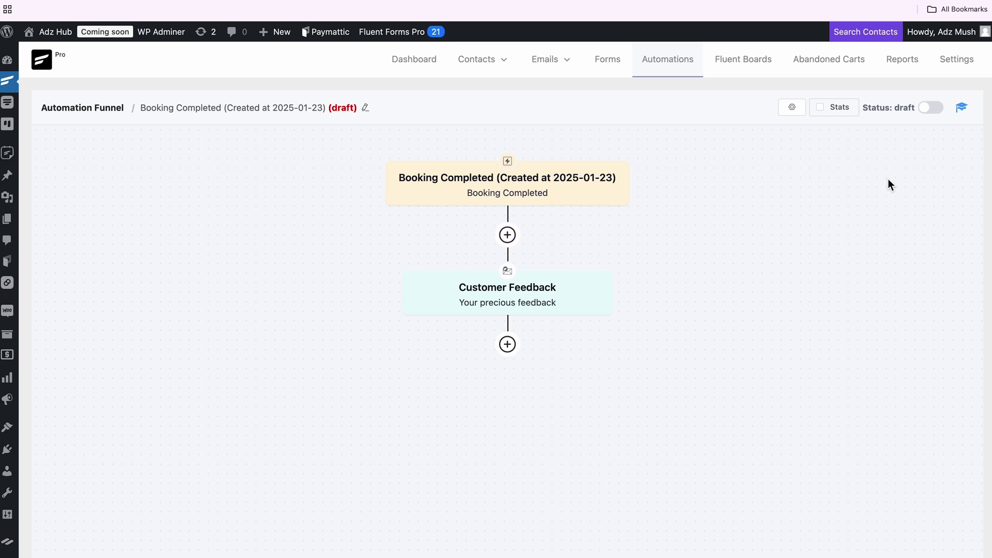
click(931, 108)
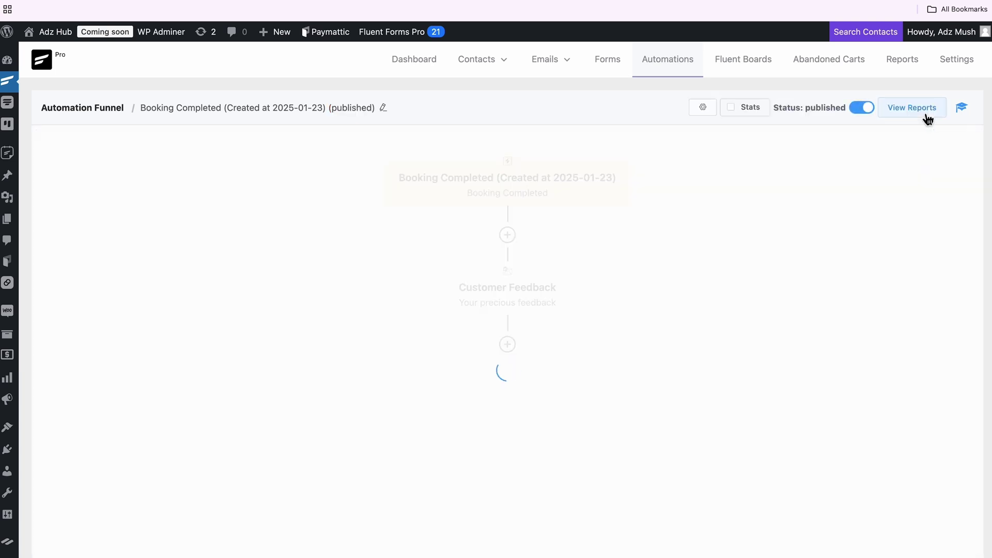